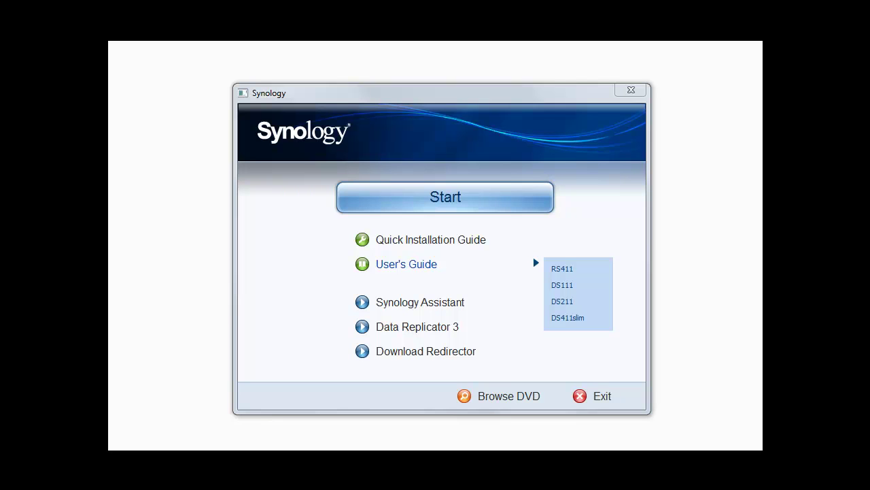
Install Synology Assistant from the Synology installer and allow it through the Windows firewall on private networks
mouse_move(439, 249)
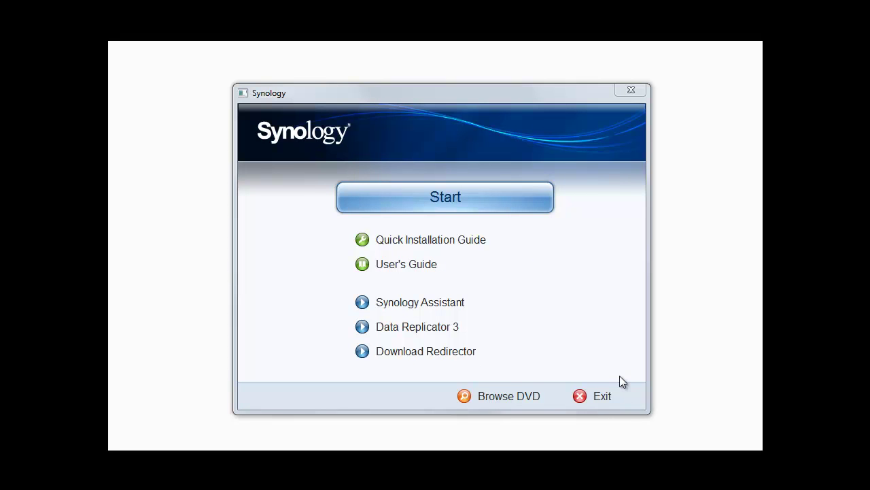
left_click(445, 196)
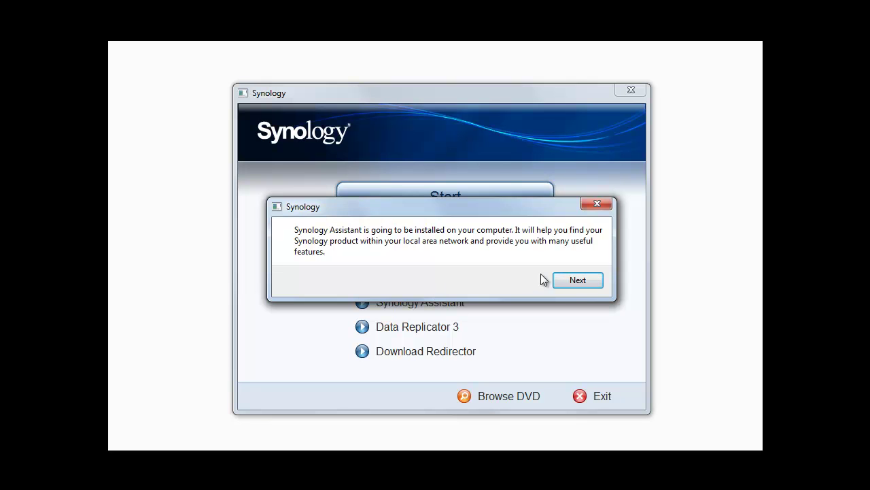
left_click(576, 280)
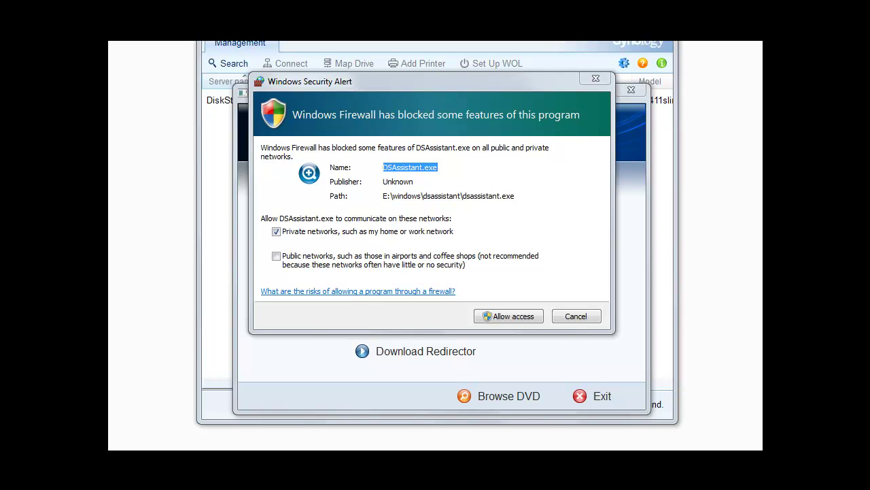
left_click(521, 317)
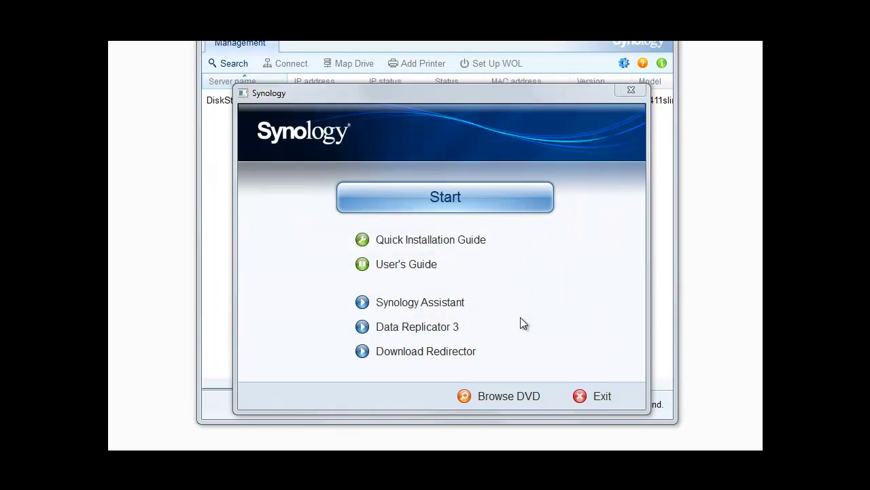
Enlarge and reposition the Synology Assistant window so all columns, including WOL status, are visible
left_click(459, 44)
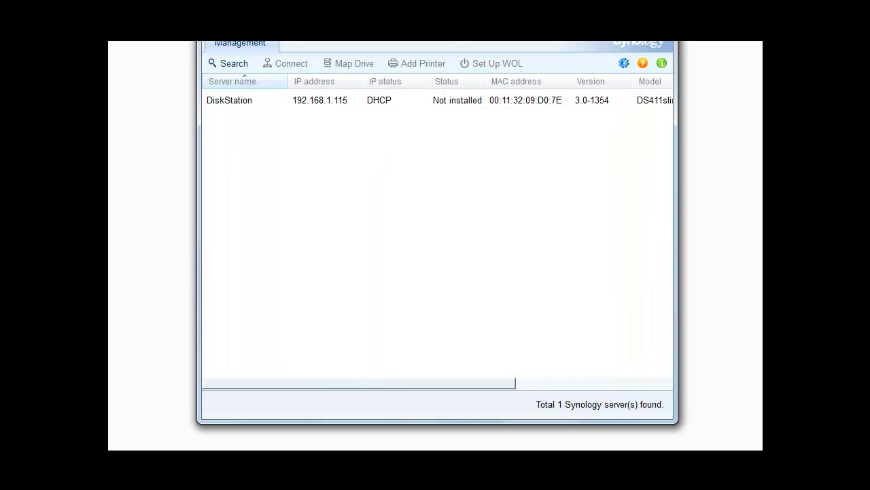
left_click_drag(199, 420, 127, 420)
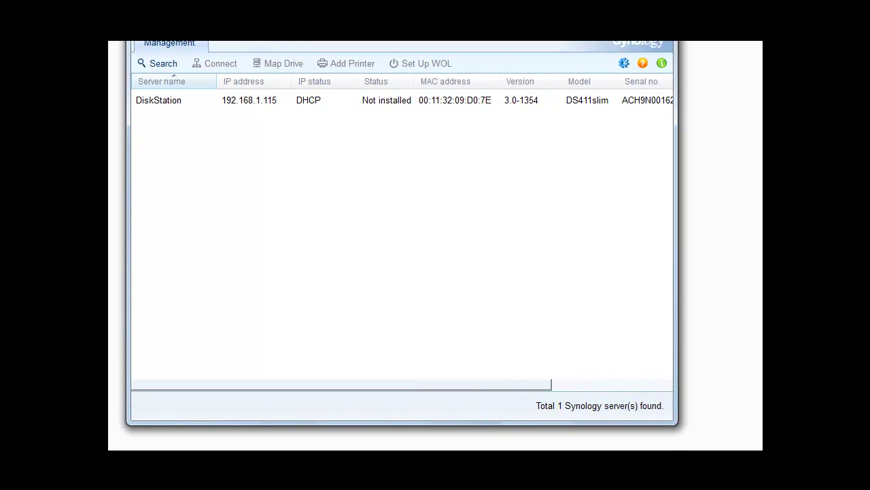
left_click_drag(310, 21, 304, 62)
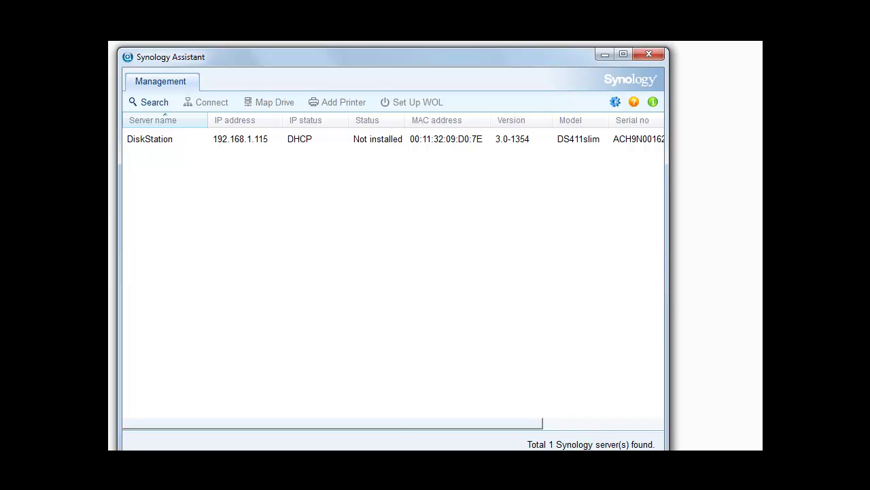
left_click_drag(668, 442, 742, 431)
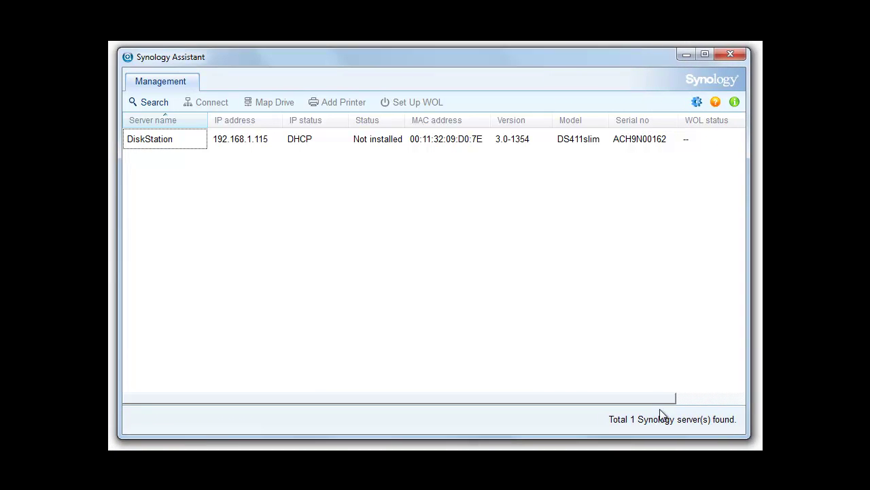
left_click(692, 400)
left_click_drag(665, 398, 495, 394)
Review the DiskStation's Not installed status, MAC address, version, model and serial, then start its Install wizard
left_click(251, 140)
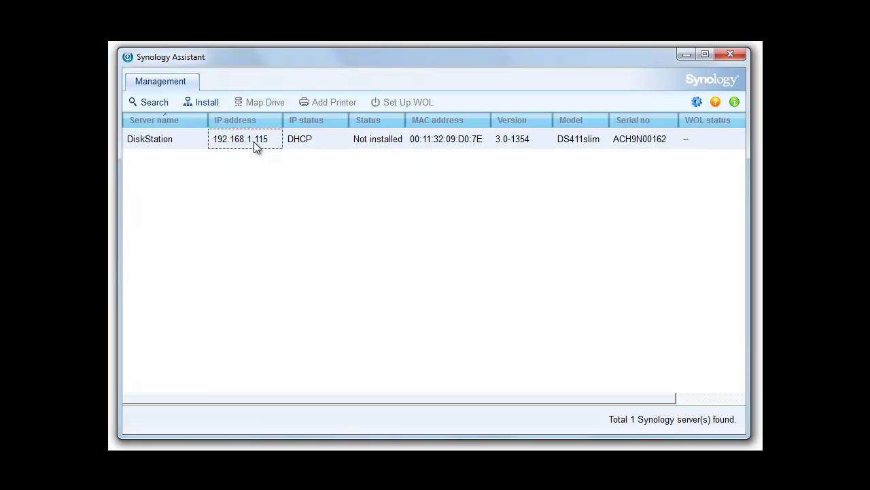
left_click(380, 141)
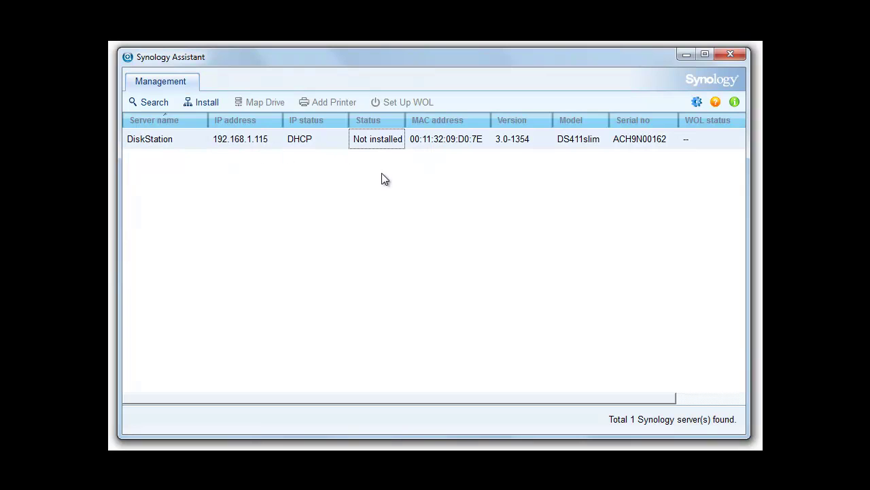
left_click(454, 148)
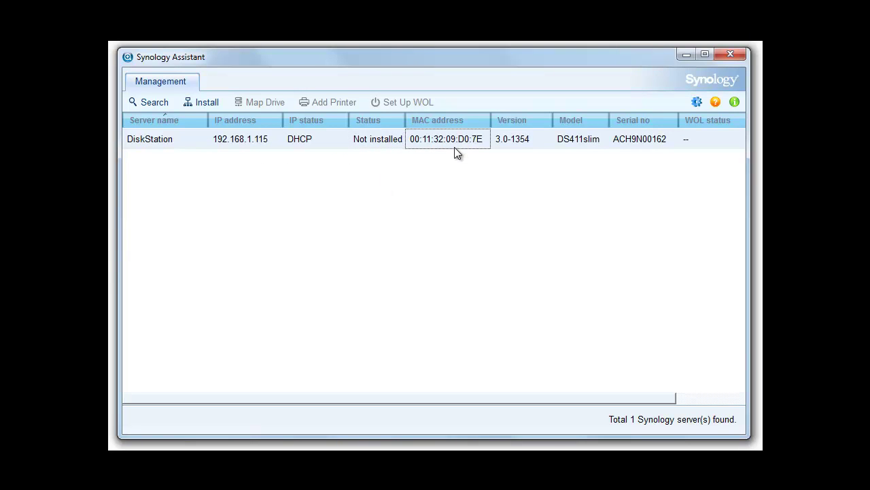
left_click(525, 157)
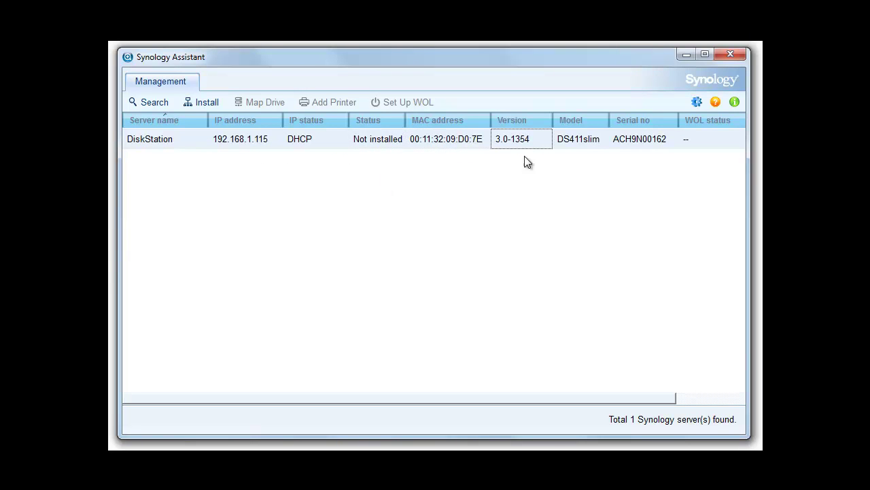
left_click(610, 143)
left_click(583, 143)
left_click(166, 144)
left_click(201, 105)
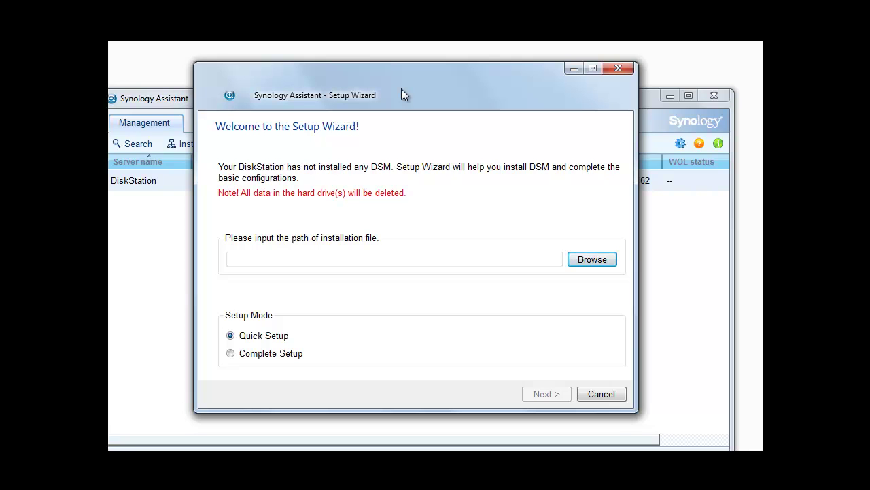
Choose synology_88f6282_411slim_1372.pat as the installation file and continue with Quick Setup
left_click(592, 264)
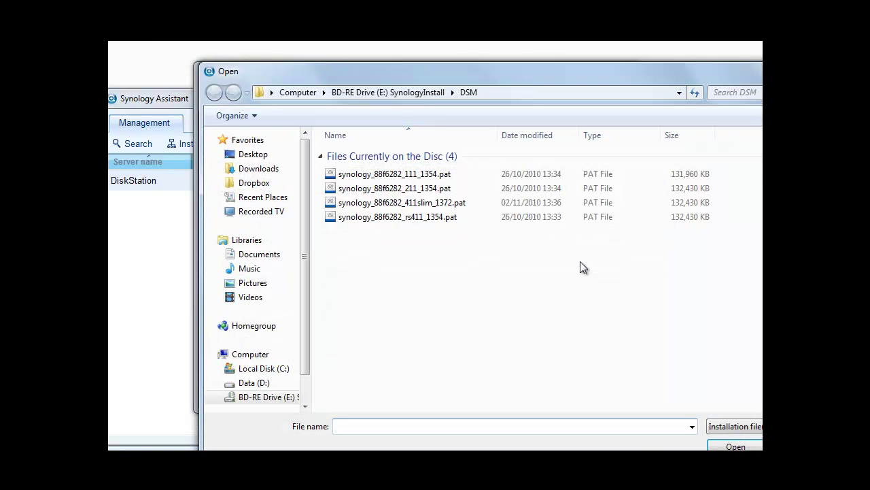
double_click(442, 204)
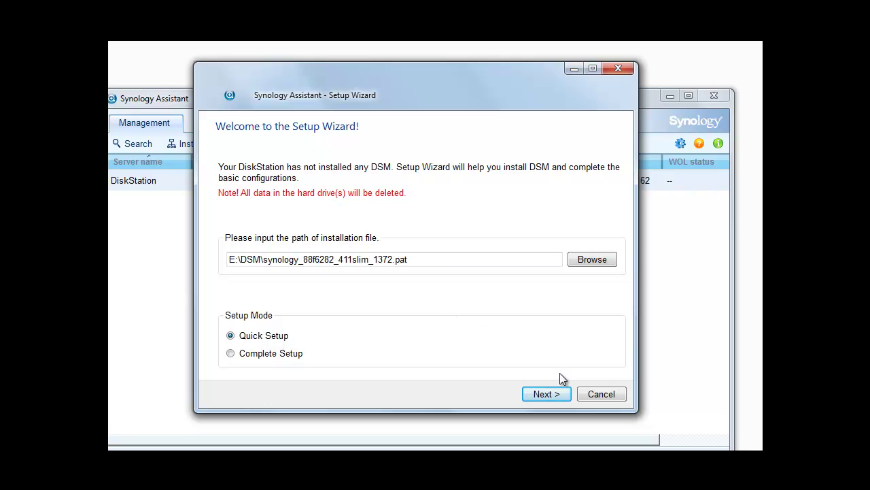
left_click(548, 395)
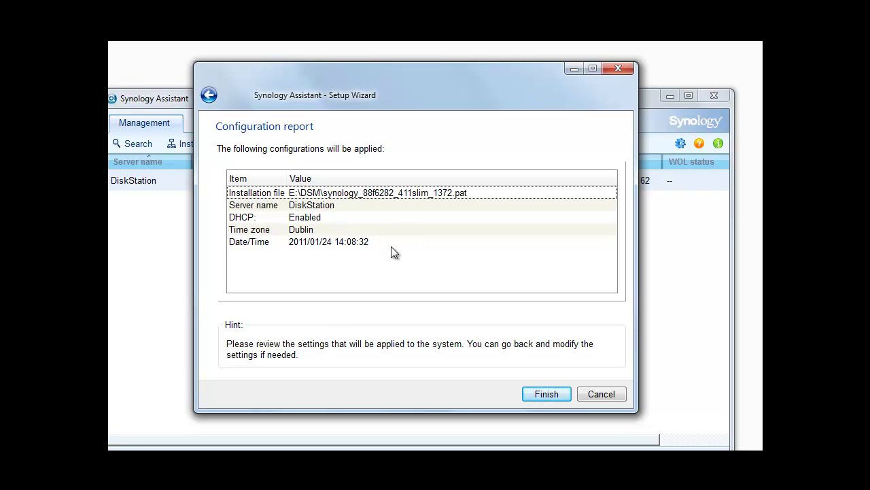
Accept the configuration report (DHCP, Dublin time zone) and begin installing DSM on the DiskStation
left_click(546, 395)
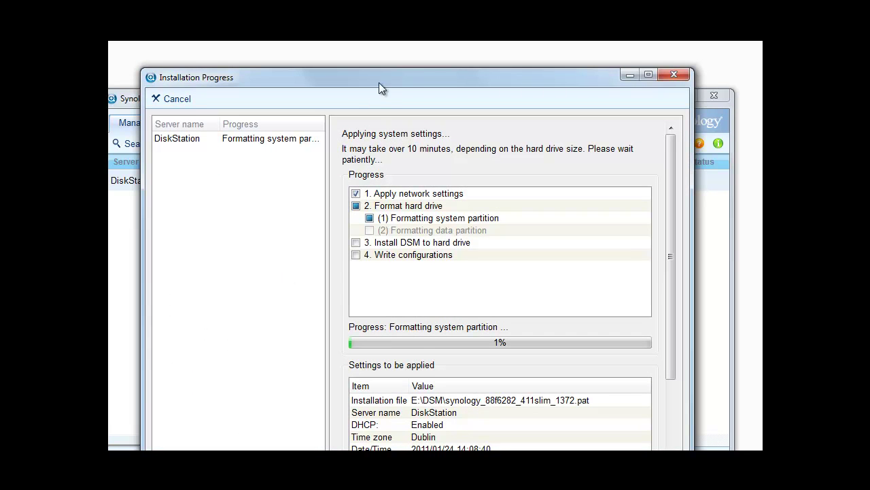
After the hard-drive-not-detected error, move the progress window aside and reselect the DiskStation for reinstalling
left_click_drag(381, 80, 379, 58)
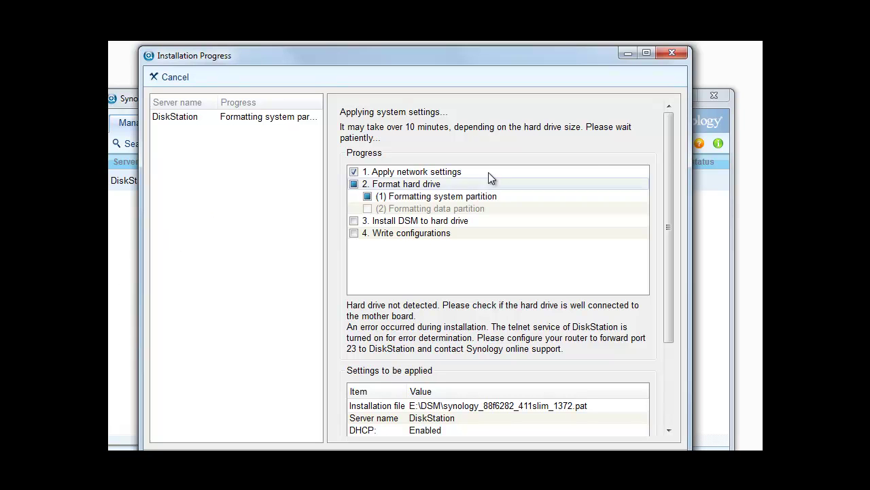
mouse_move(667, 143)
left_mouse_down()
mouse_move(664, 234)
mouse_move(670, 140)
mouse_move(655, 136)
left_mouse_up()
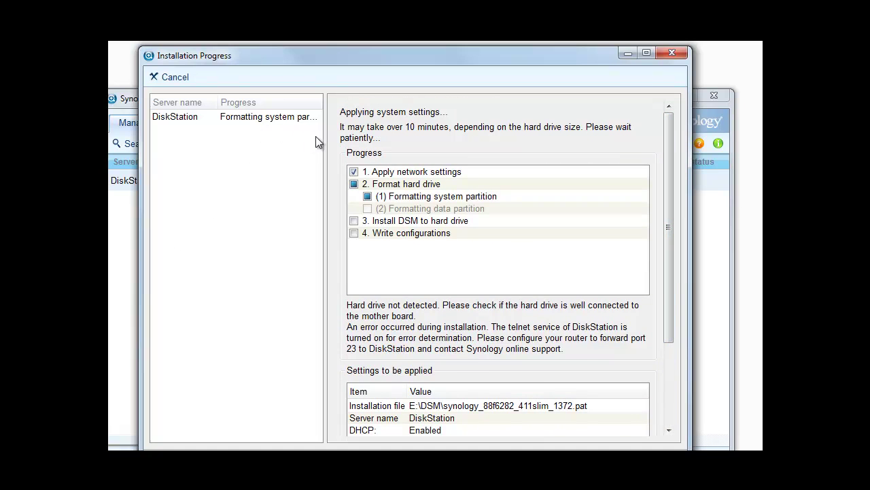
left_click(252, 121)
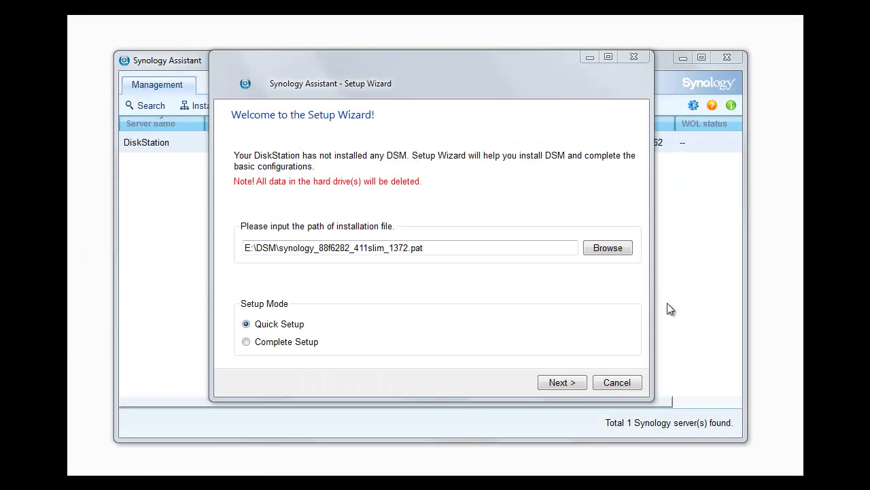
Keep Quick Setup with the 411slim_1372.pat file and finish the wizard to install DSM
left_click(556, 382)
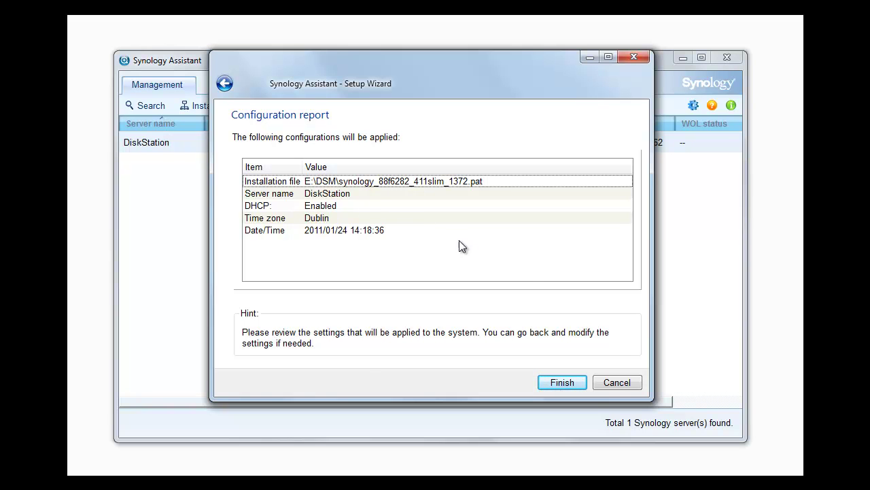
left_click(559, 383)
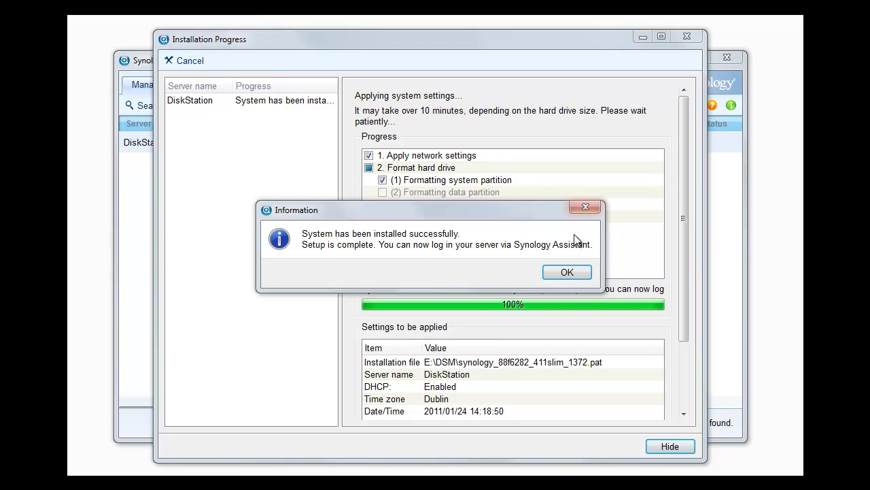
Dismiss the installation success message and close the Installation Progress window
left_click(571, 272)
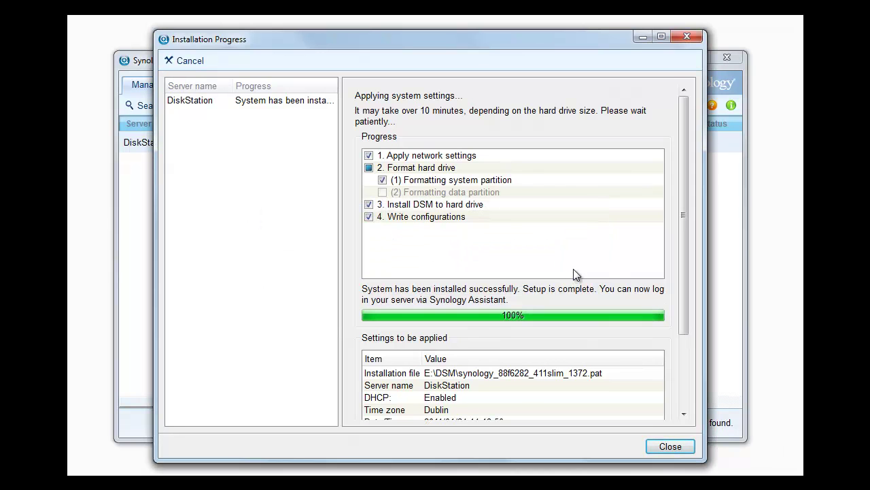
left_click(671, 447)
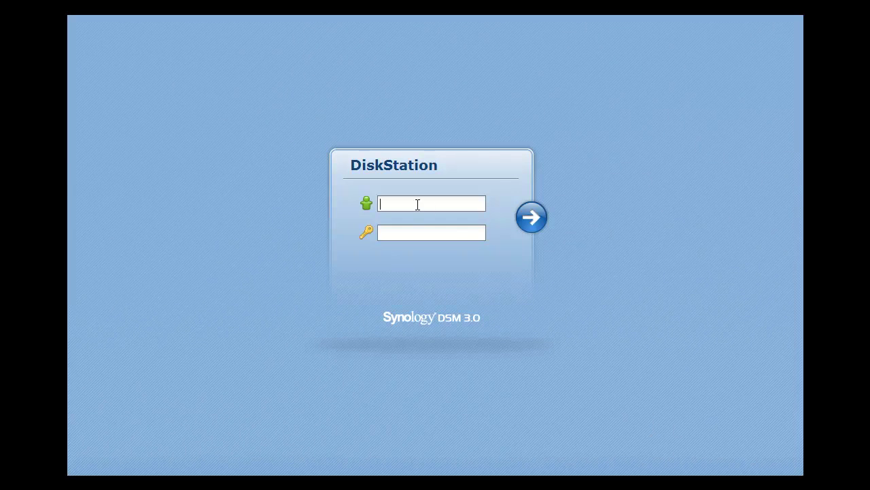
Sign in to DiskStation Manager with username 'admin' and the account password
type("admin")
key("Tab")
left_click(537, 218)
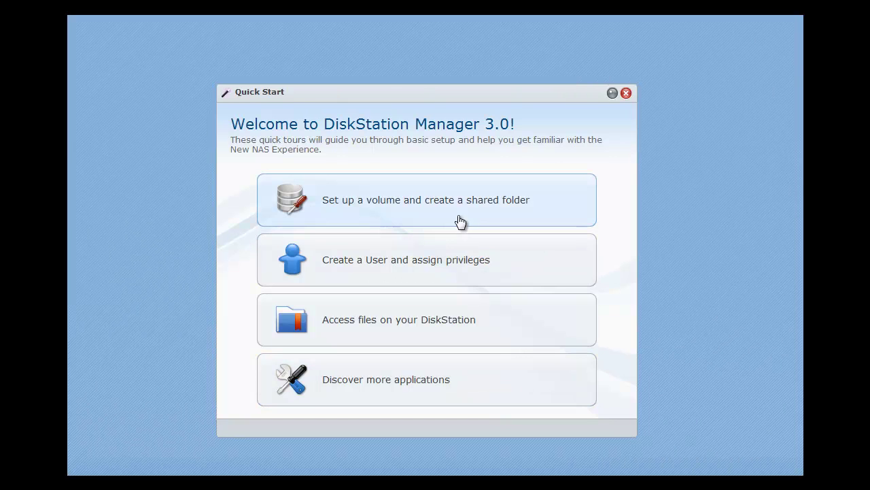
From Quick Start's volume and shared folder guide, launch Storage Manager's Volume Creation Wizard
left_click(393, 205)
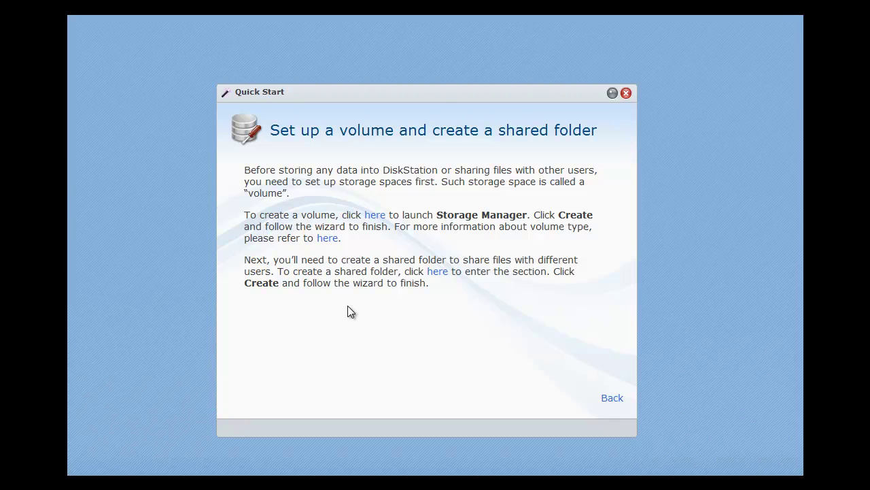
left_click(374, 219)
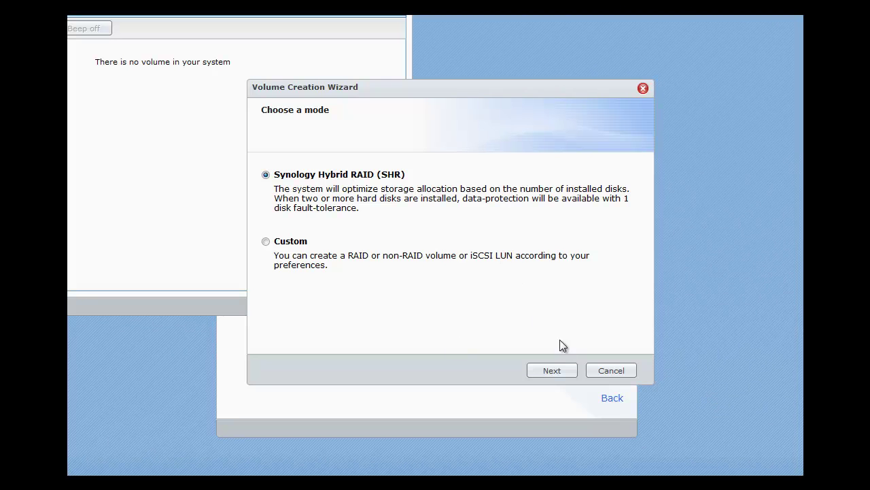
Create an SHR volume on Disk 1, accepting the data-erase warning and keeping the disk check
left_click(554, 373)
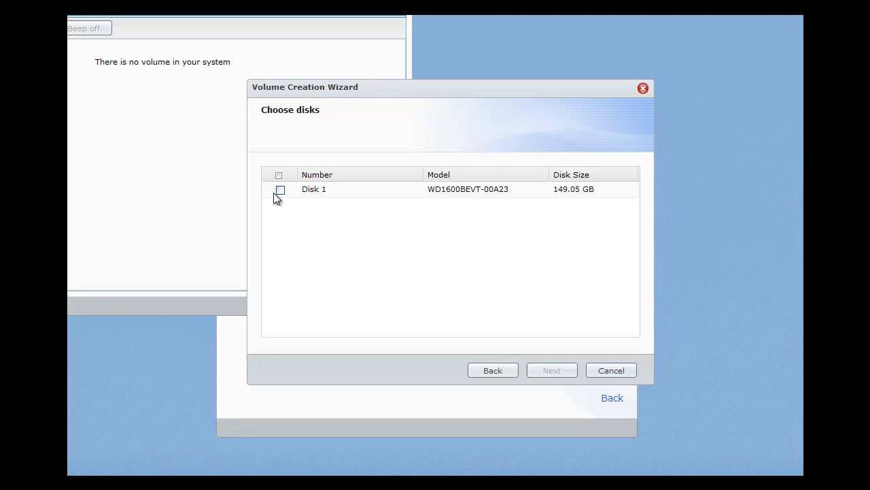
left_click(280, 191)
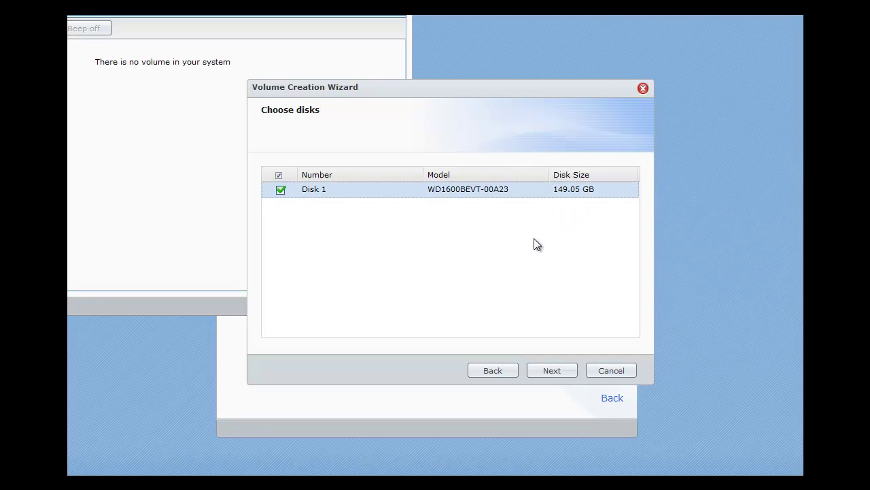
left_click(554, 370)
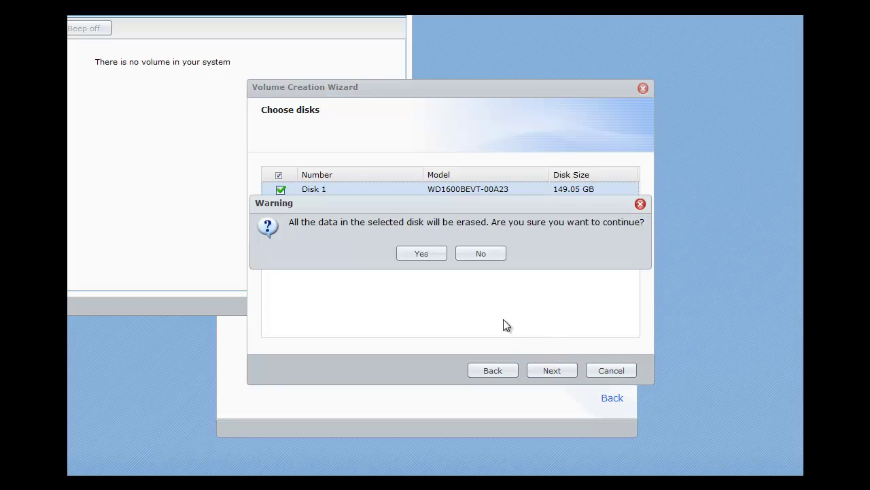
left_click(423, 256)
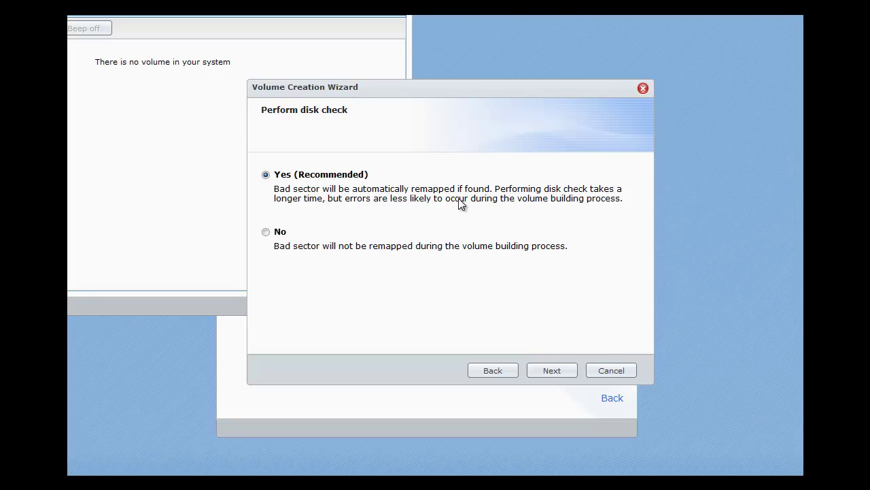
left_click(566, 372)
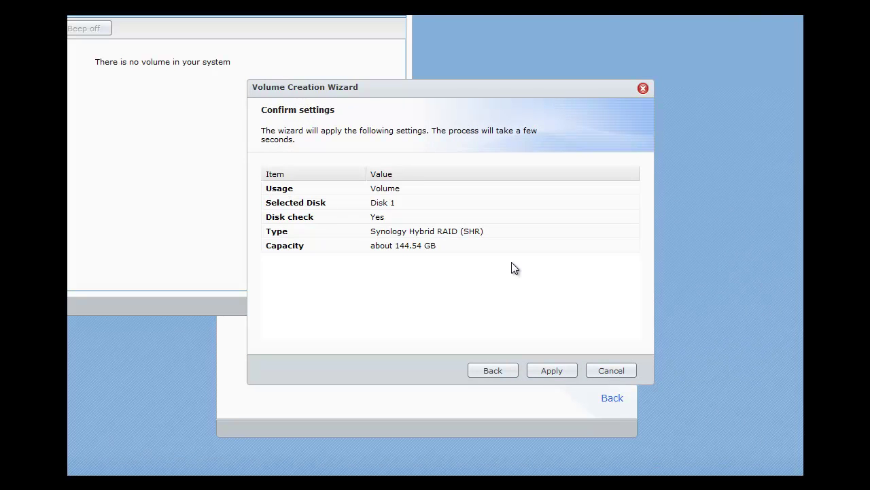
left_click(553, 371)
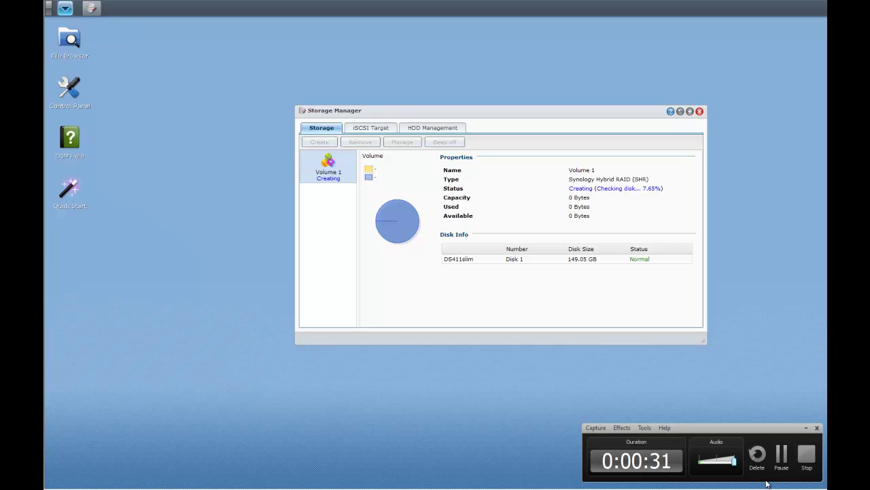
left_click(786, 457)
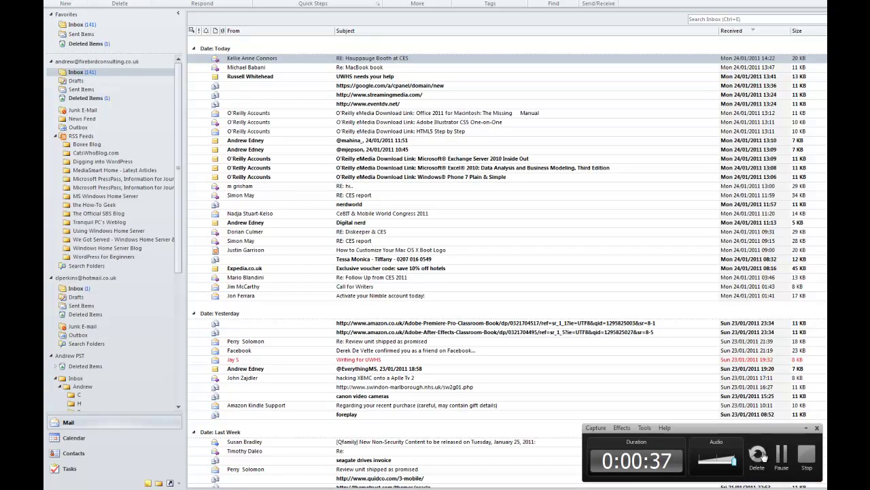
left_click(801, 450)
left_click(720, 461)
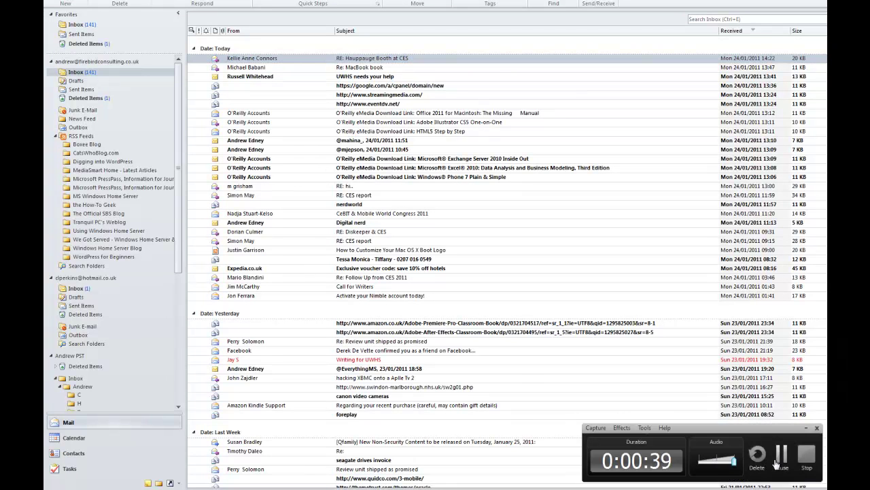
left_click(786, 456)
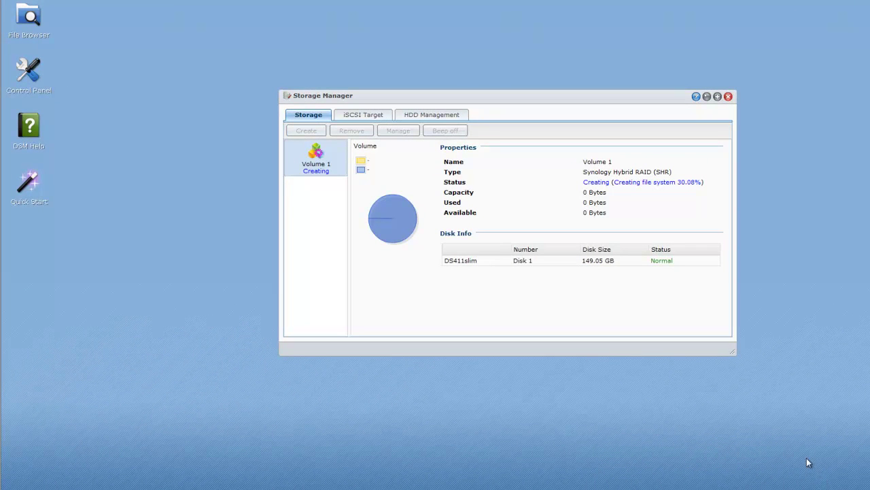
Check Volume 1 in Storage Manager: Normal SHR volume, 142.27 GB capacity, 141.94 GB available
mouse_move(809, 463)
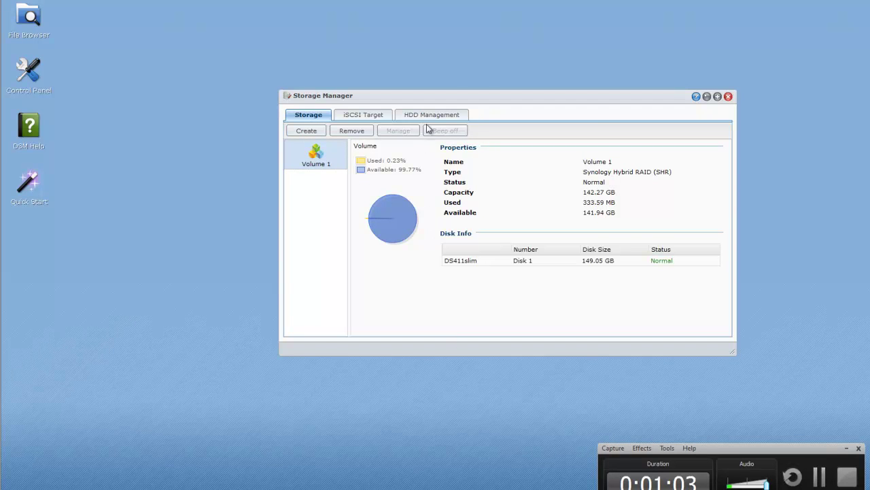
Show the HDD Management details for Disk 1 (WD1600BEVT-00A23, 149.05 GB, Normal)
left_click(426, 117)
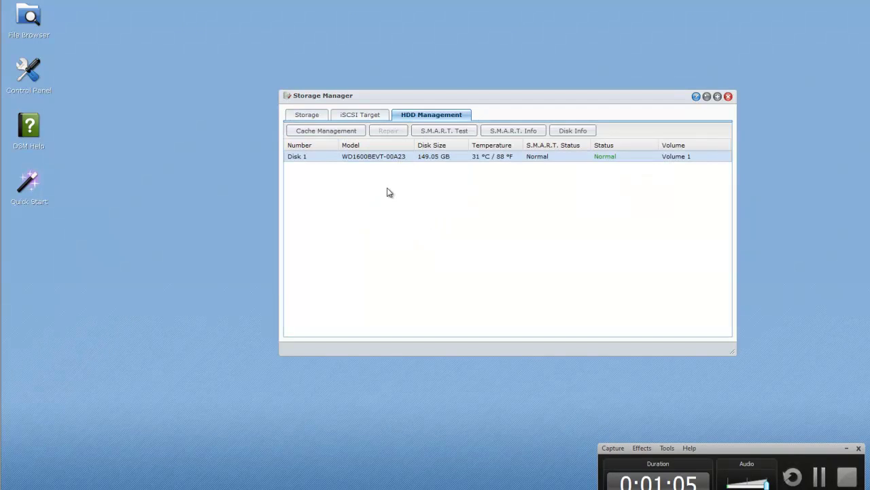